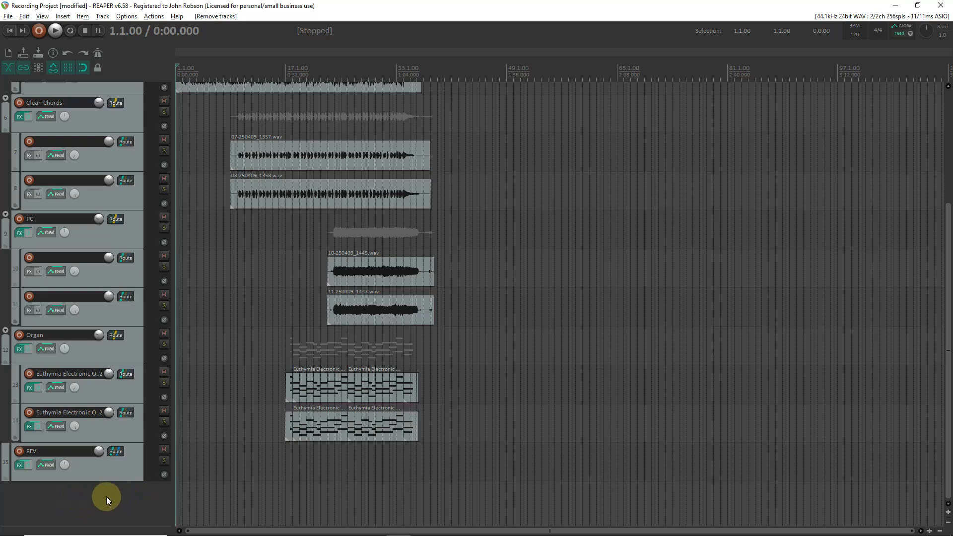
Add a new track below the REV track and name it Solo.
{"action": "double_click", "coordinate": [89, 500]}
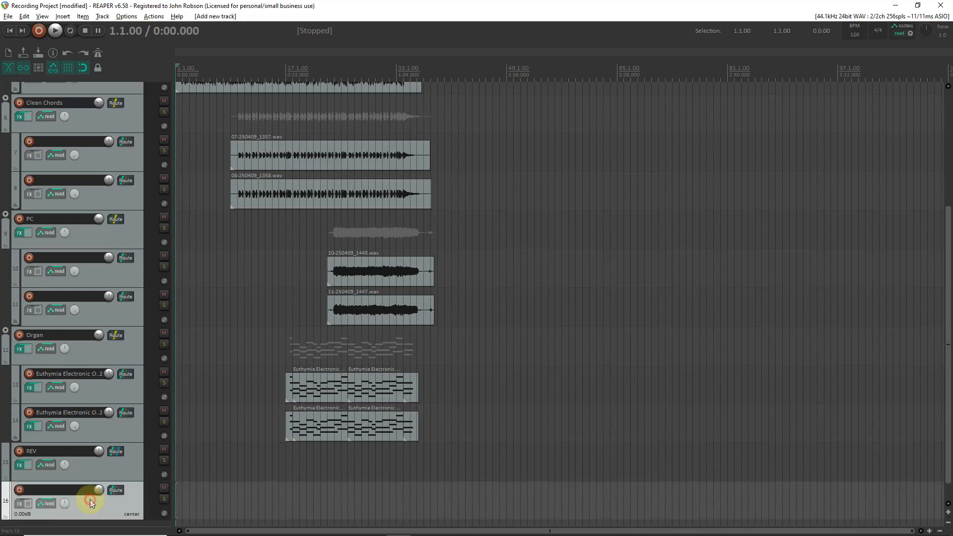
{"action": "double_click", "coordinate": [77, 490]}
{"action": "type", "text": "Solo"}
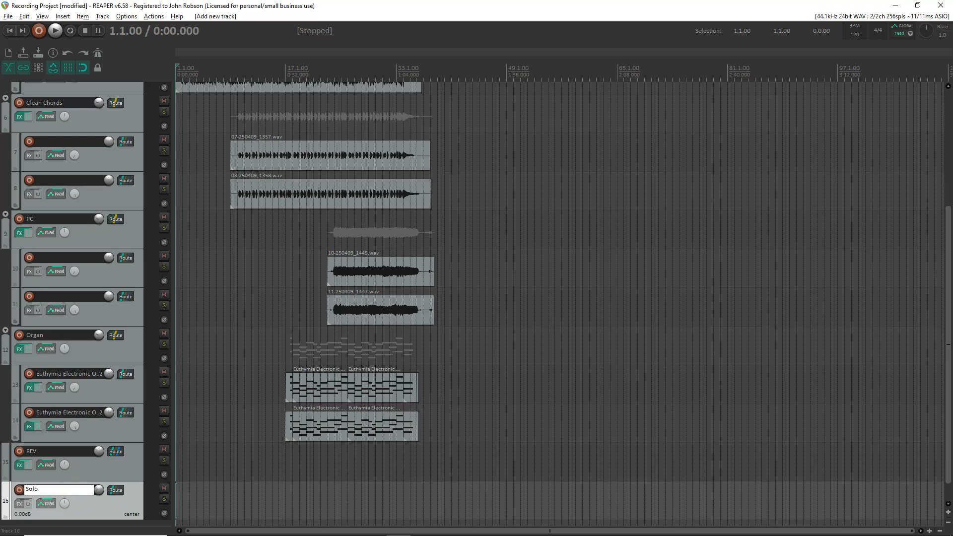
{"action": "key", "text": "Return"}
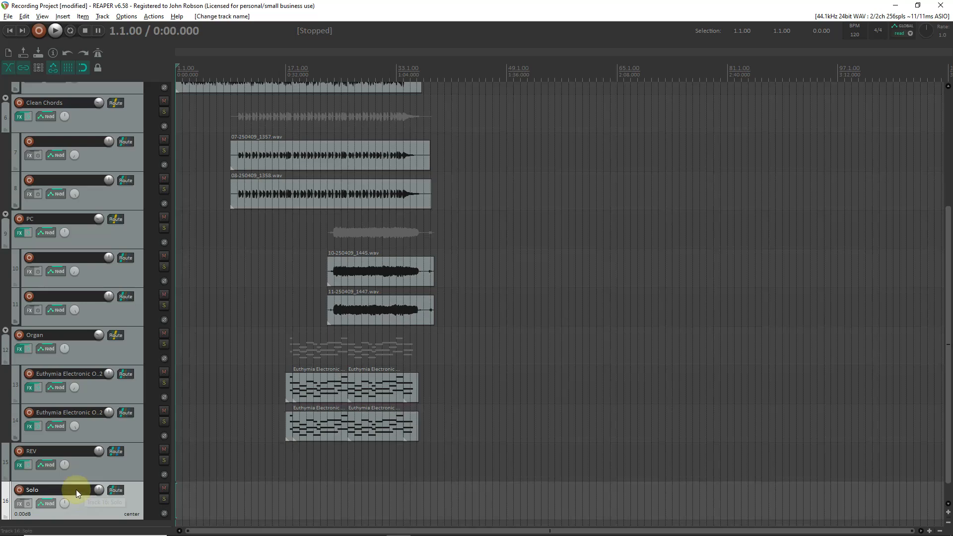
Add the BC Free Amp VST plugin to the Solo track and load its Classic Drive factory preset.
{"action": "left_click", "coordinate": [20, 502]}
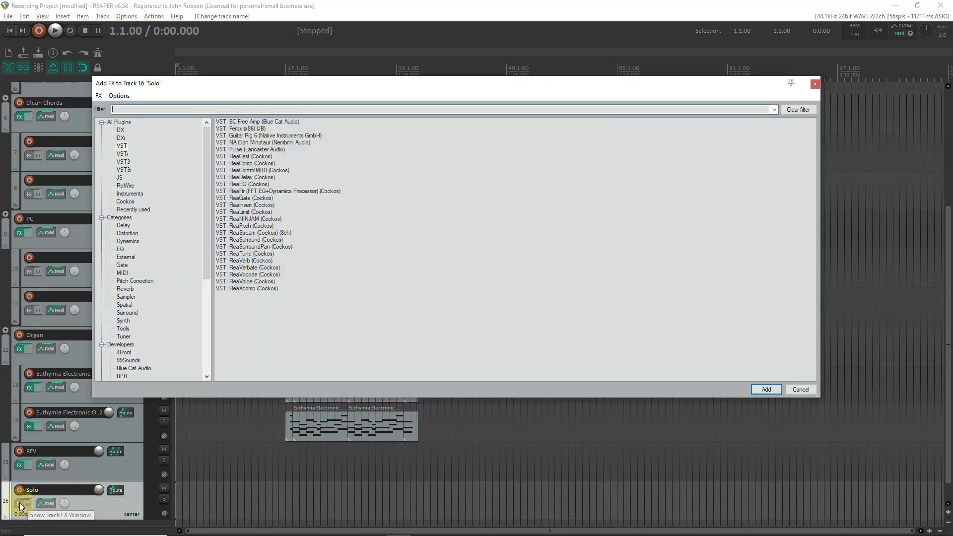
{"action": "double_click", "coordinate": [277, 121]}
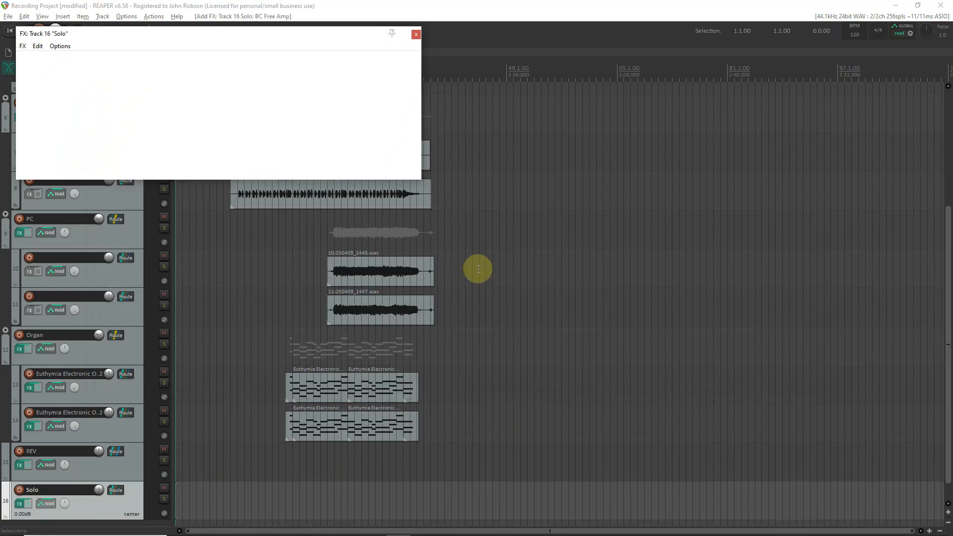
{"action": "left_click_drag", "start_coordinate": [269, 32], "coordinate": [368, 92]}
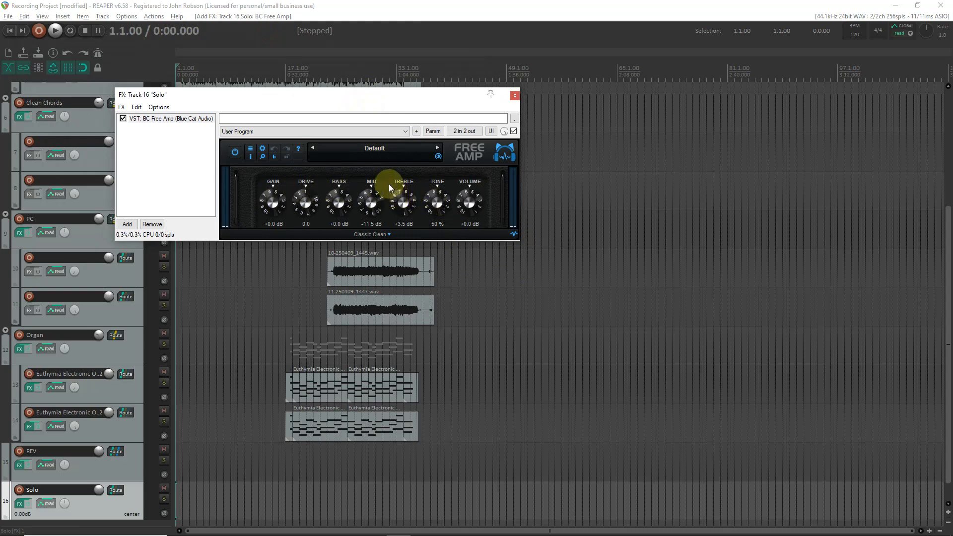
{"action": "left_click", "coordinate": [383, 149]}
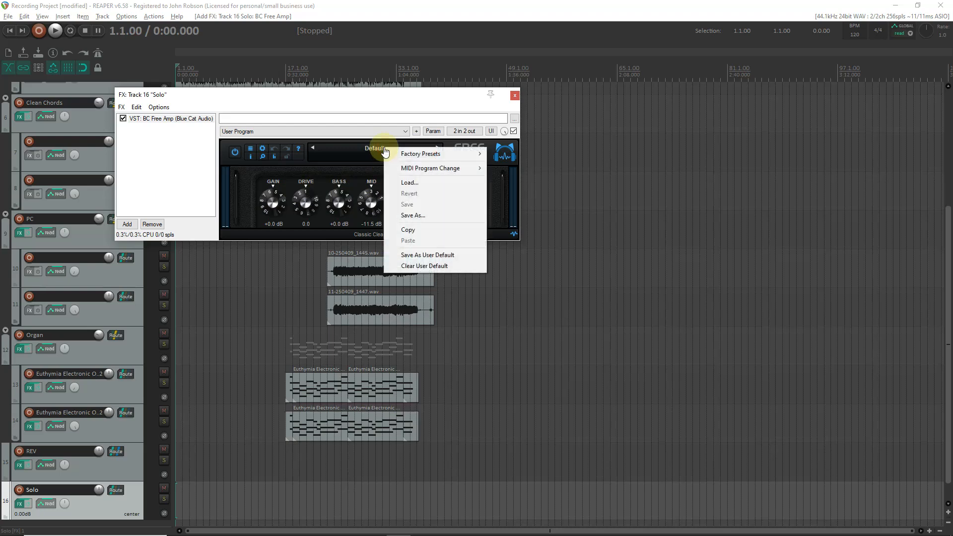
{"action": "mouse_move", "coordinate": [392, 155]}
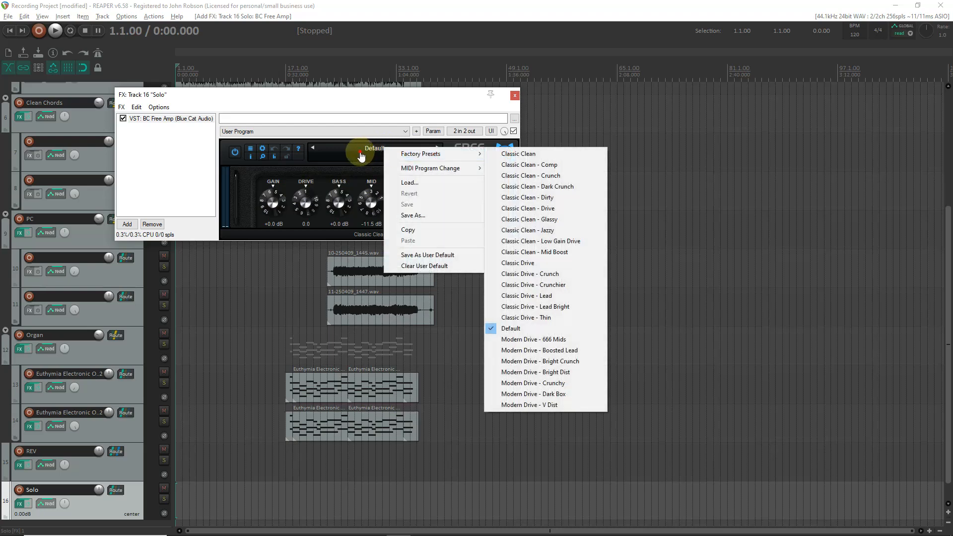
{"action": "left_click", "coordinate": [360, 155]}
{"action": "mouse_move", "coordinate": [417, 158]}
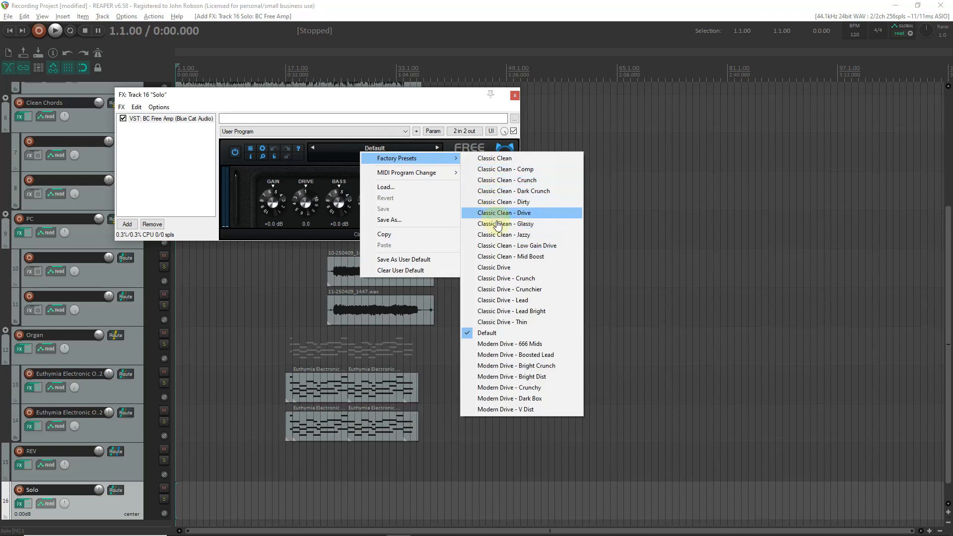
{"action": "left_click", "coordinate": [498, 270]}
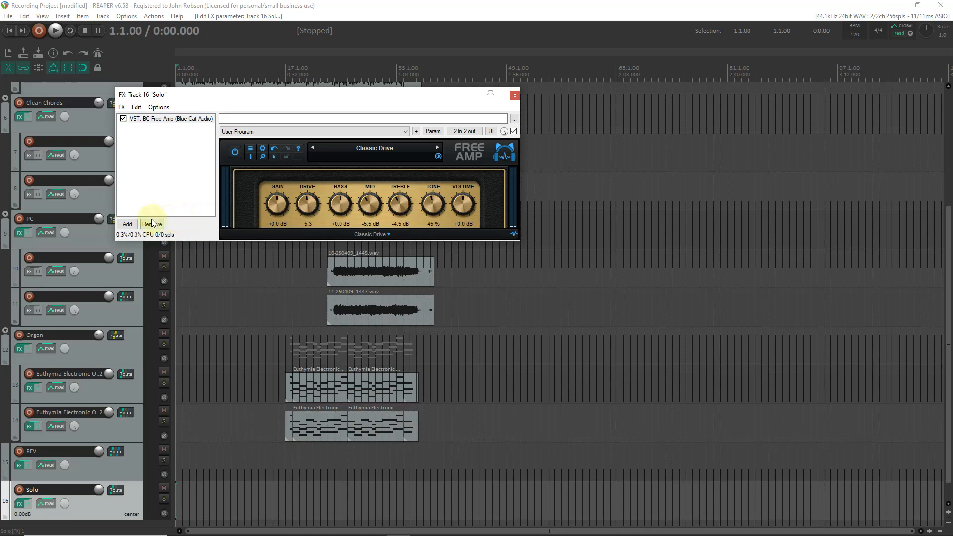
Add the Voxengo Stereo Touch VST3 plugin to the Solo track with the Guitar Space preset, and close the effects window.
{"action": "left_click", "coordinate": [127, 225]}
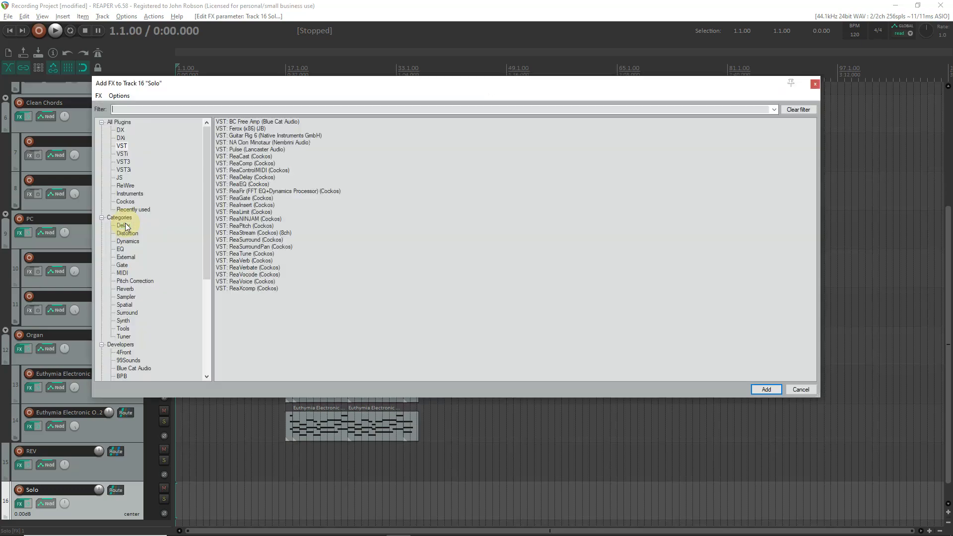
{"action": "left_click", "coordinate": [123, 162]}
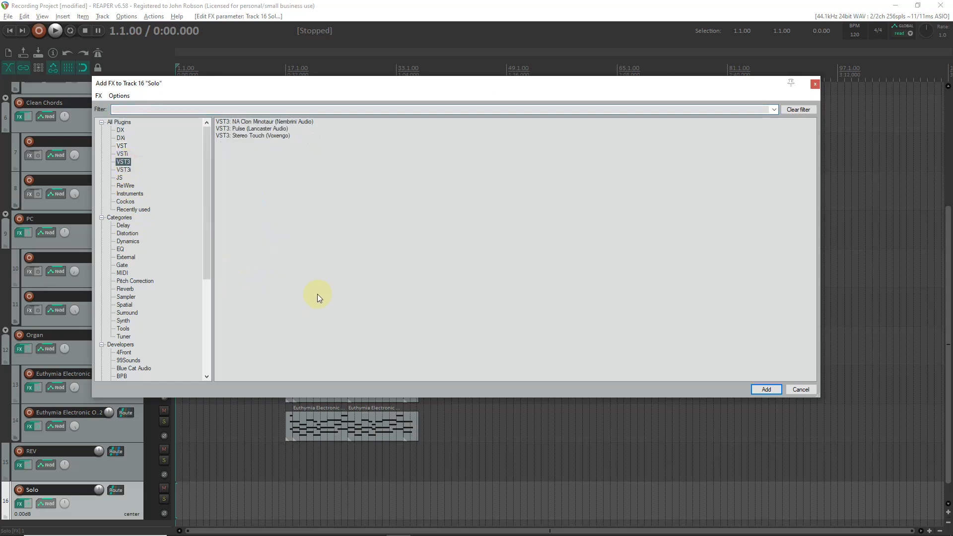
{"action": "double_click", "coordinate": [262, 136]}
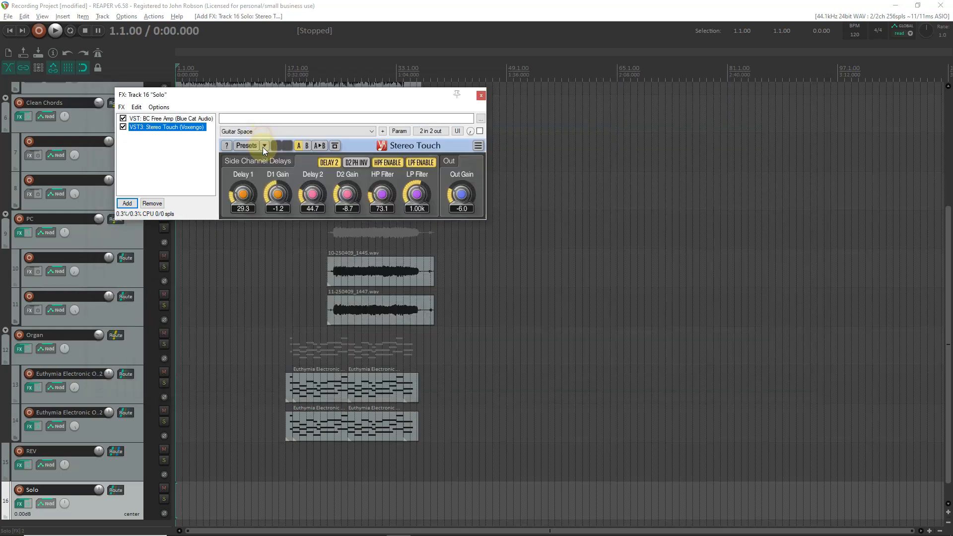
{"action": "left_click_drag", "start_coordinate": [306, 97], "coordinate": [333, 101]}
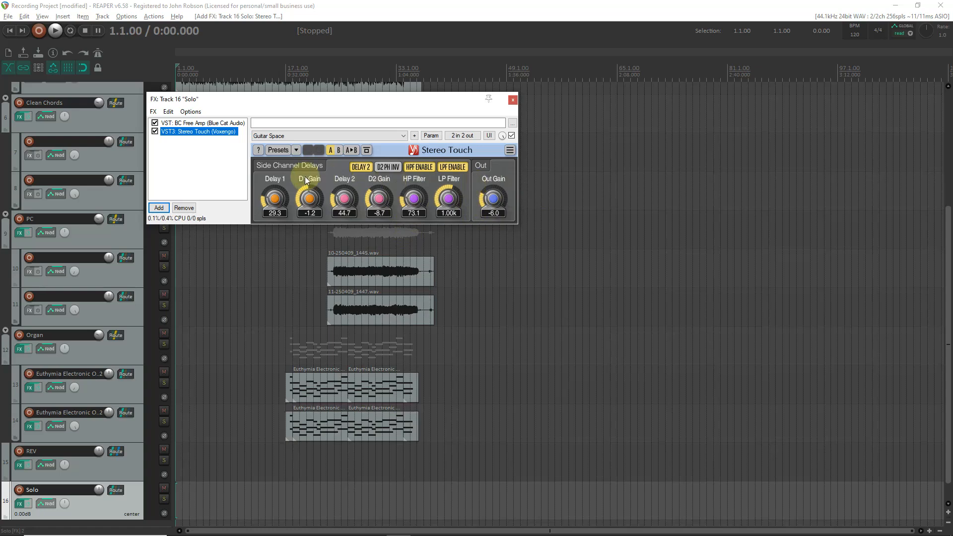
{"action": "left_click", "coordinate": [290, 135]}
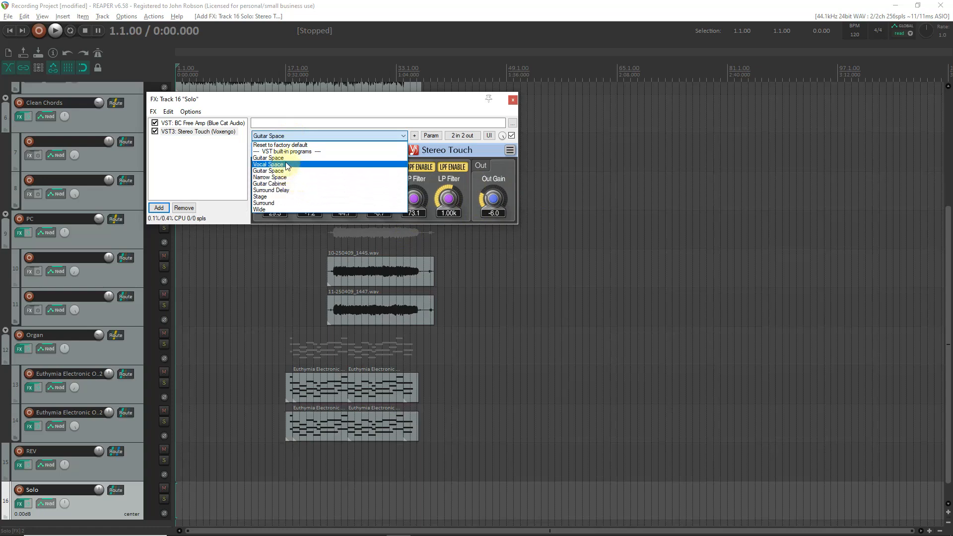
{"action": "left_click", "coordinate": [285, 158]}
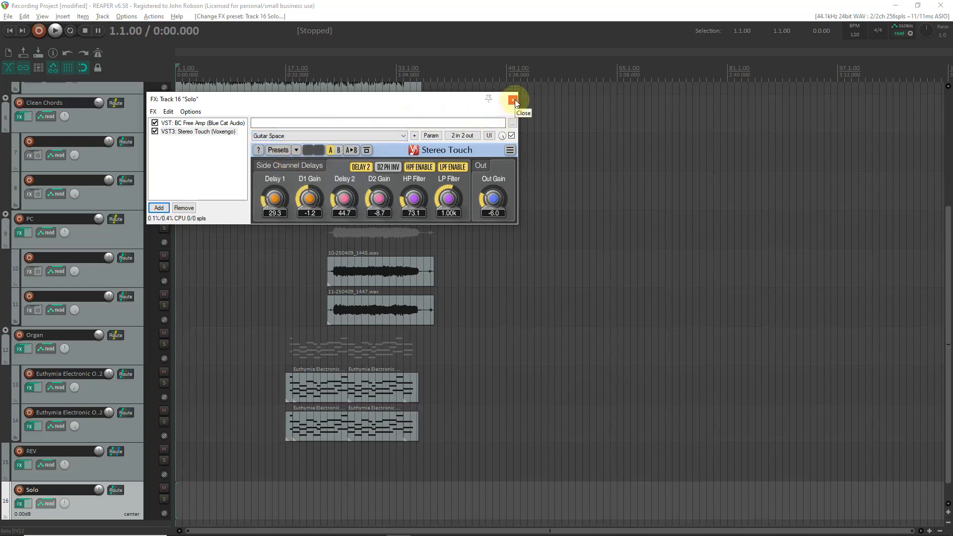
{"action": "left_click", "coordinate": [513, 100]}
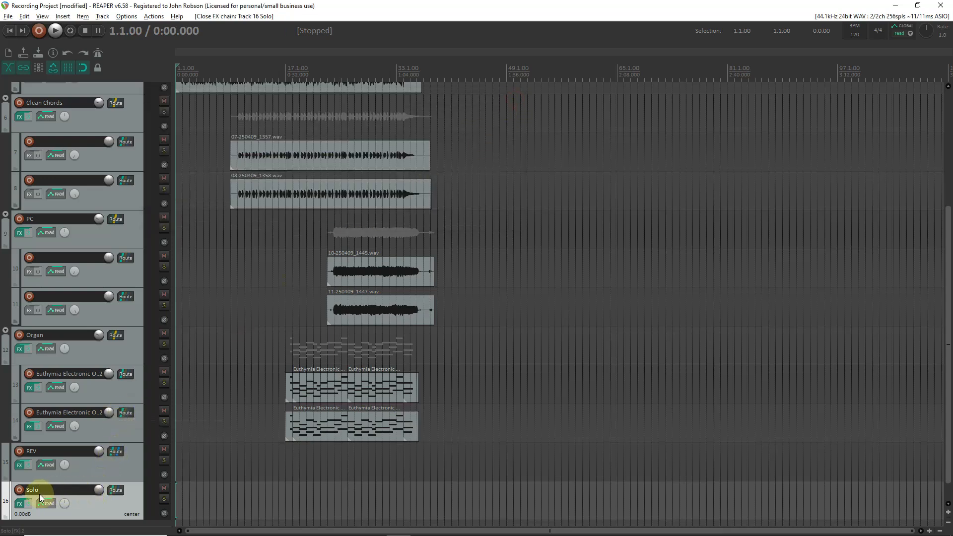
Add ReaDelay to the Solo track's effects chain with the "stock - basic 5 tap ping pong" preset, and close the effects window.
{"action": "scroll", "coordinate": [102, 507], "scroll_direction": "down", "scroll_amount": 1}
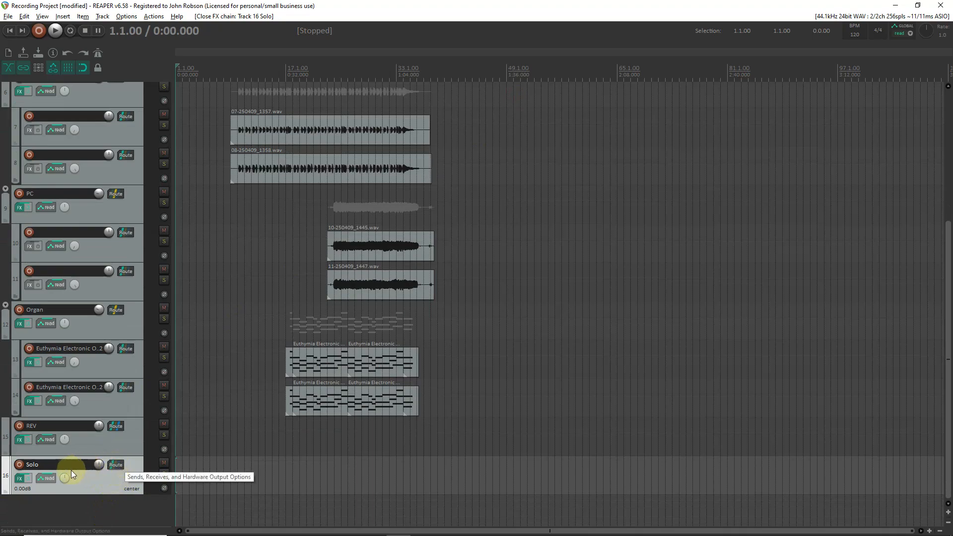
{"action": "left_click", "coordinate": [21, 477]}
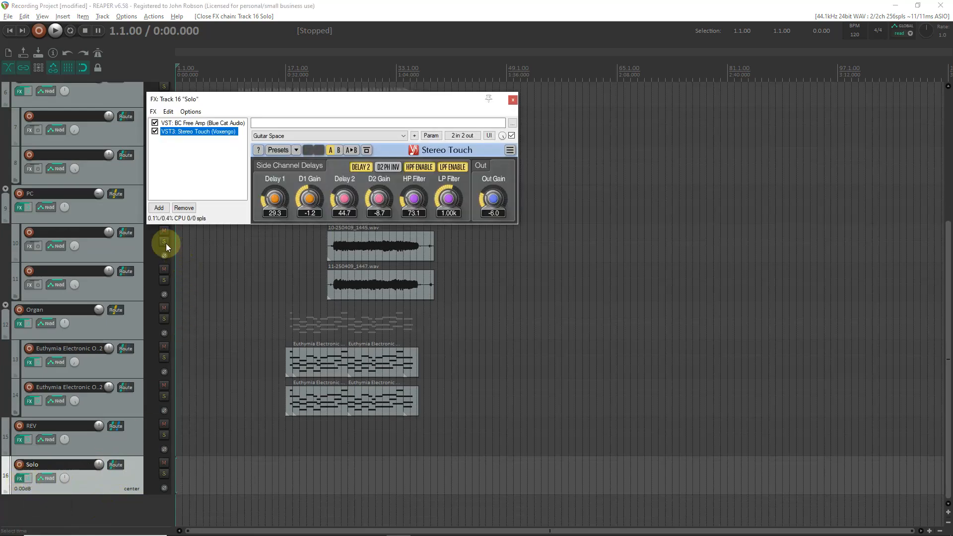
{"action": "left_click", "coordinate": [157, 208]}
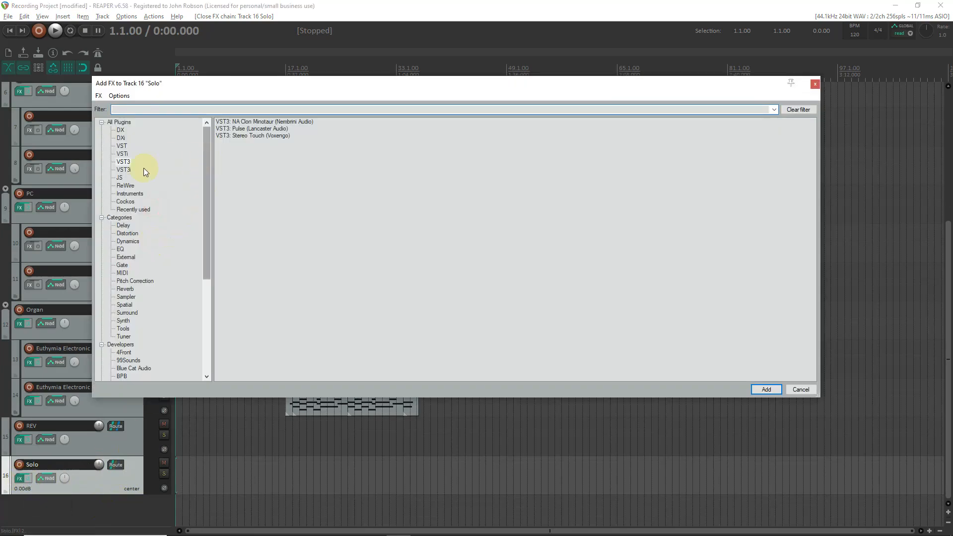
{"action": "left_click", "coordinate": [120, 146]}
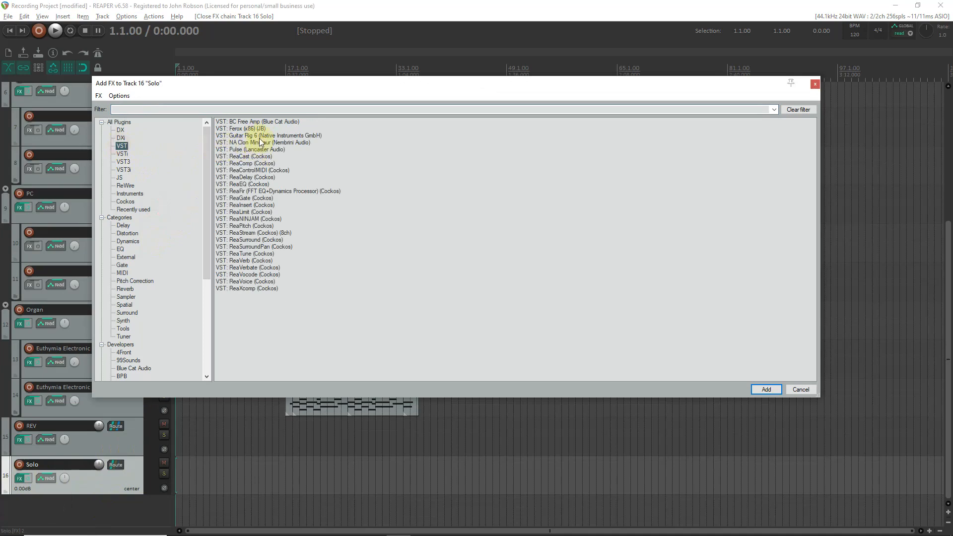
{"action": "double_click", "coordinate": [254, 177]}
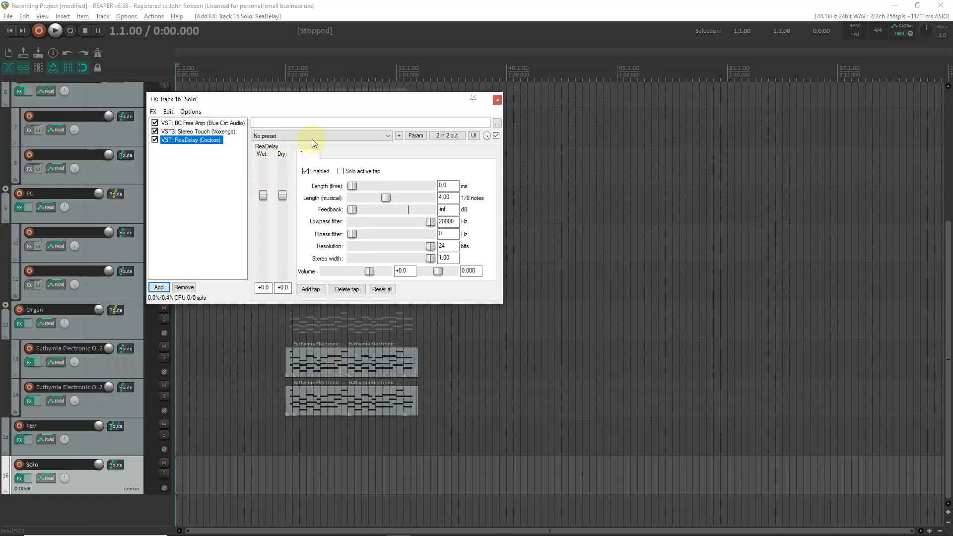
{"action": "left_click", "coordinate": [313, 137]}
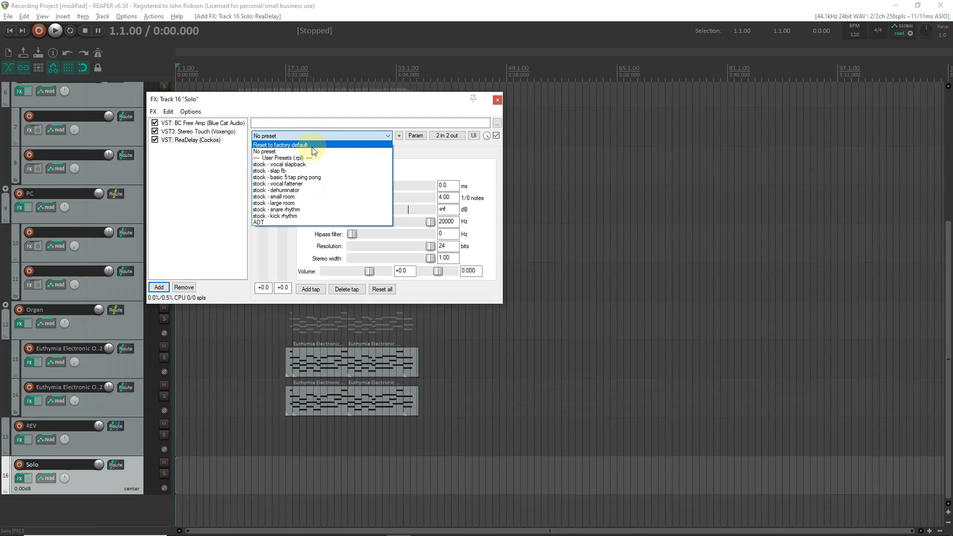
{"action": "left_click", "coordinate": [308, 177]}
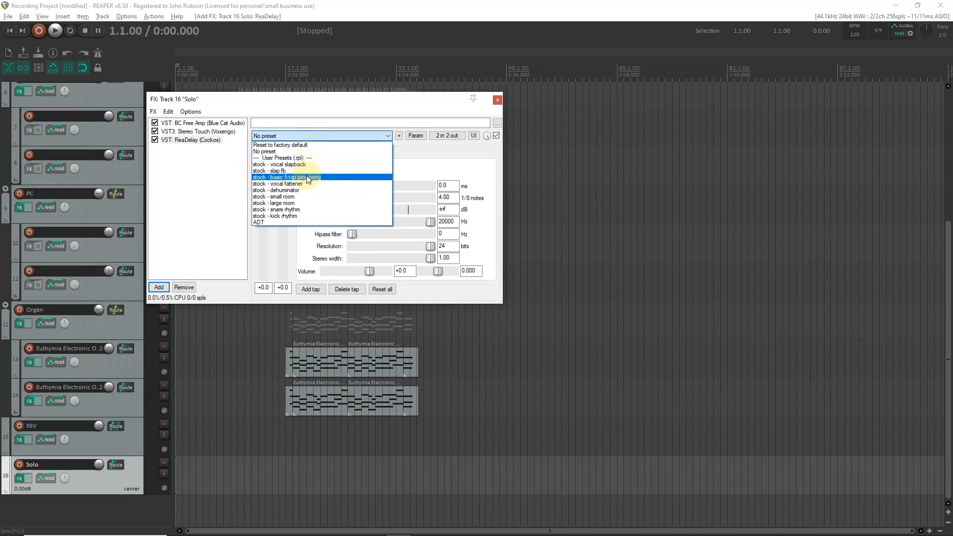
{"action": "left_click", "coordinate": [497, 100]}
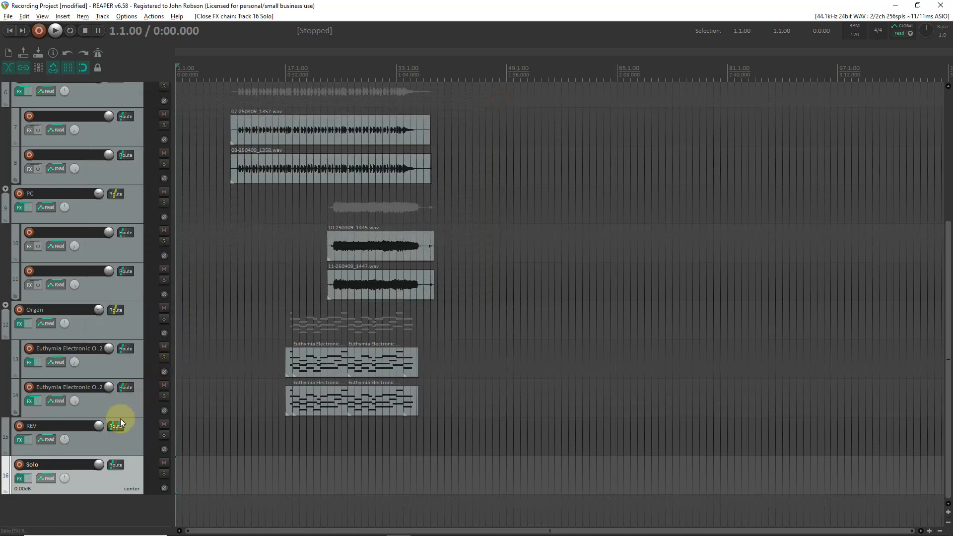
Route the Solo track to the REV track with a new send and turn off its master send.
{"action": "left_click", "coordinate": [114, 465]}
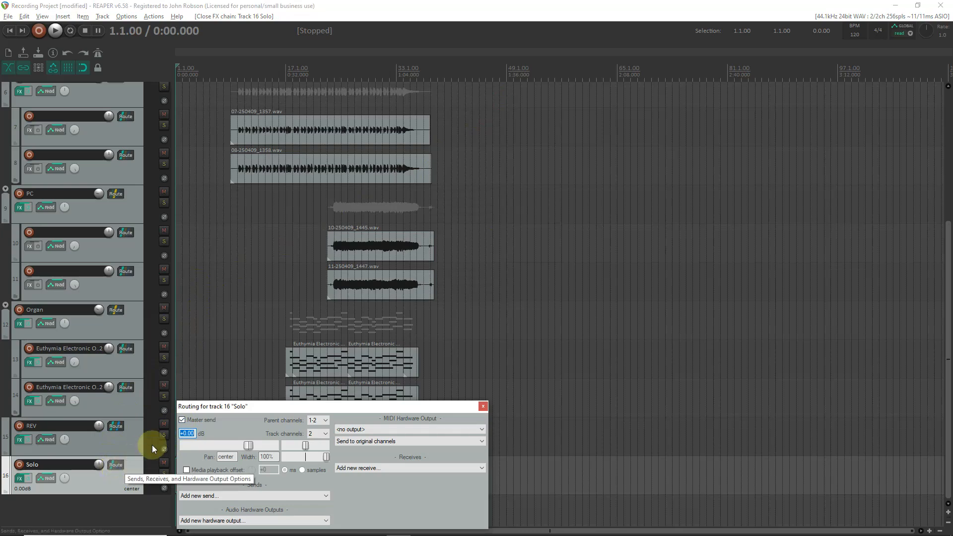
{"action": "left_click", "coordinate": [182, 420]}
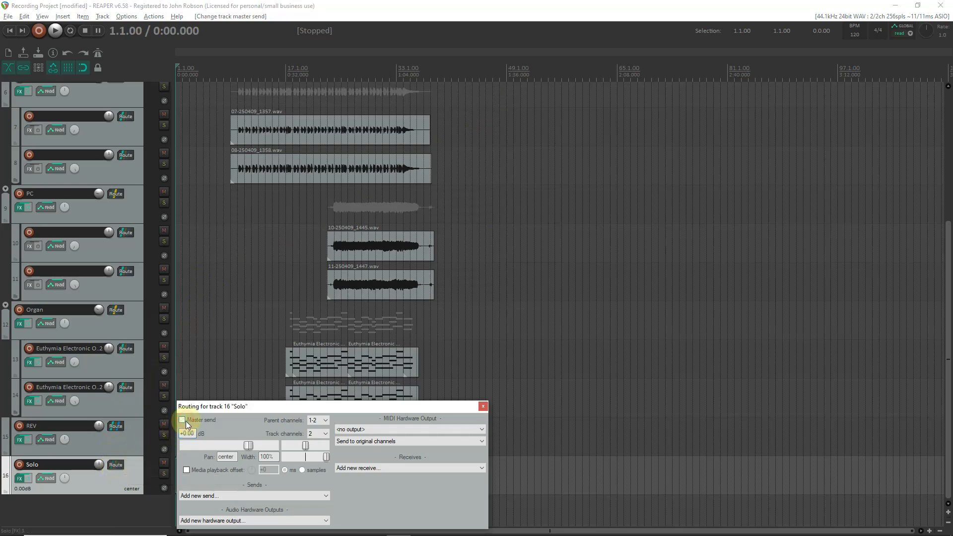
{"action": "left_click", "coordinate": [219, 496]}
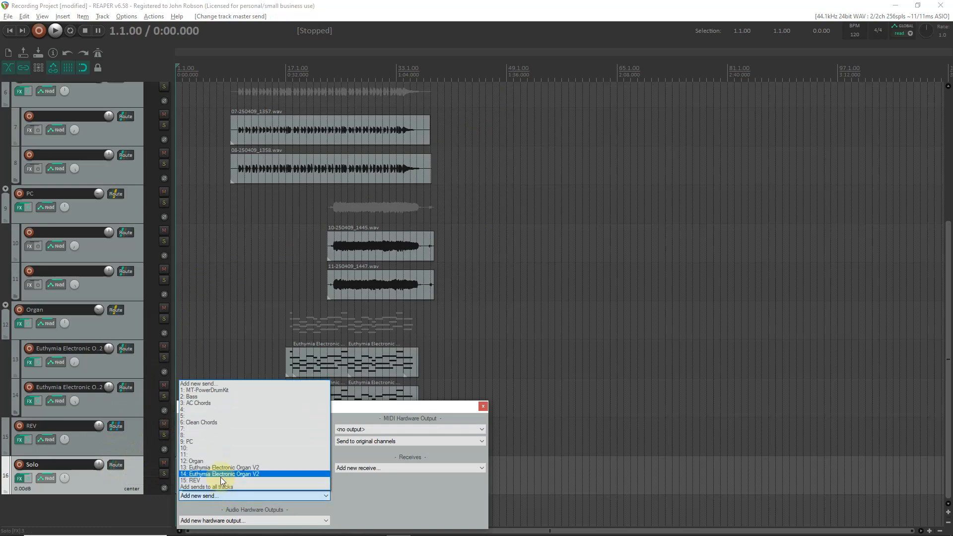
{"action": "left_click", "coordinate": [221, 480]}
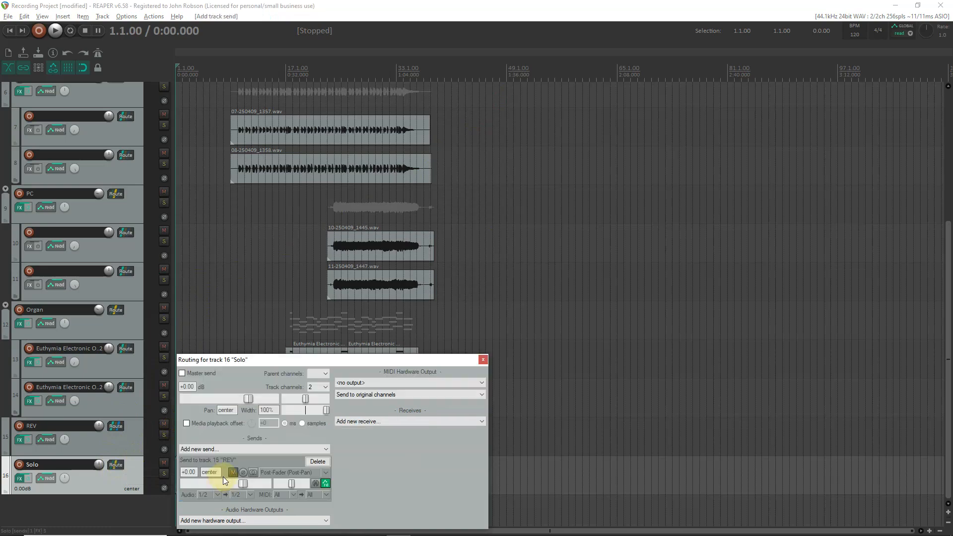
{"action": "left_click", "coordinate": [483, 361]}
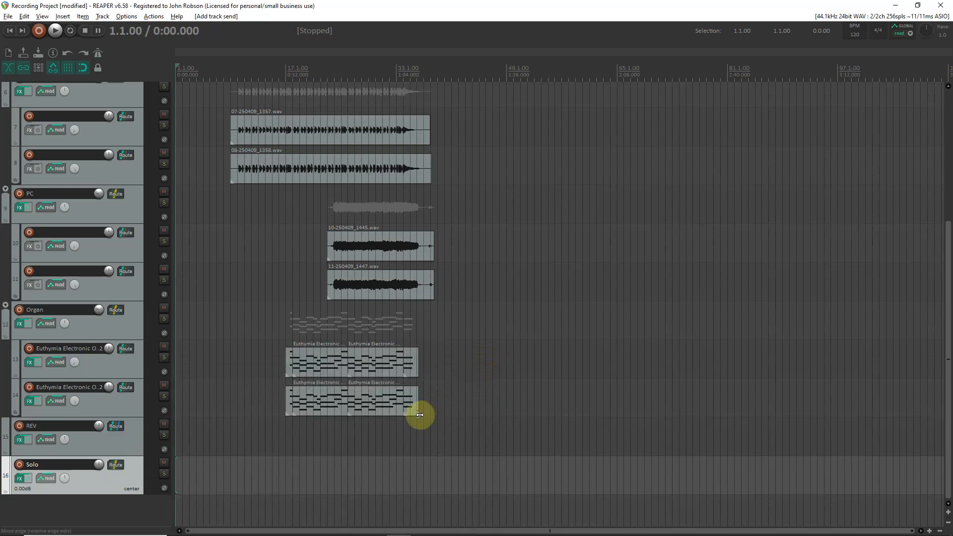